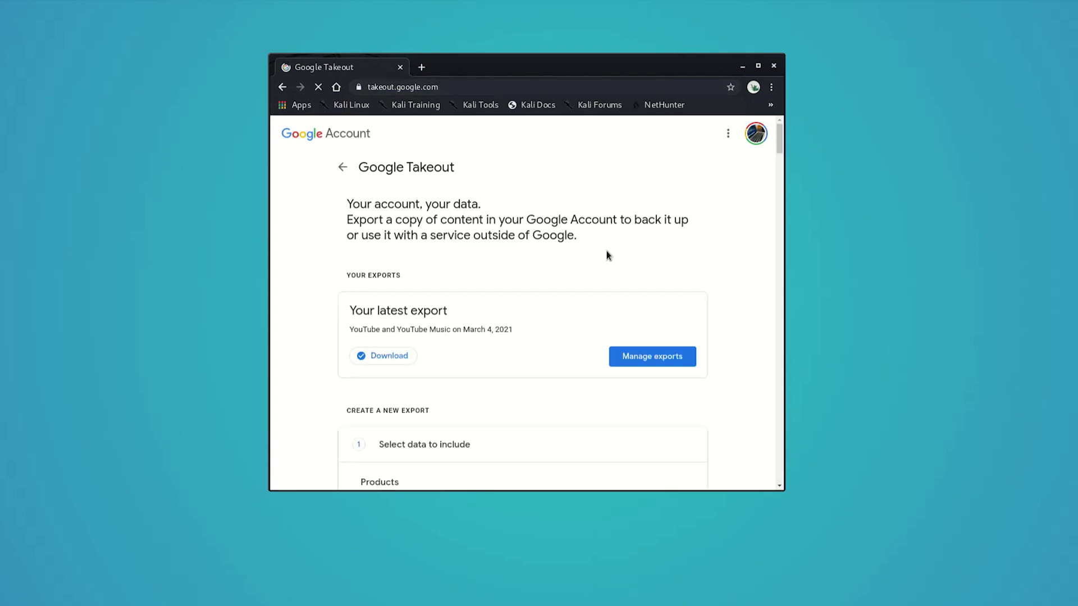
# - Deselect all products for the new export and include only YouTube and YouTube Music
pyautogui.scroll(-3, 653, 255)
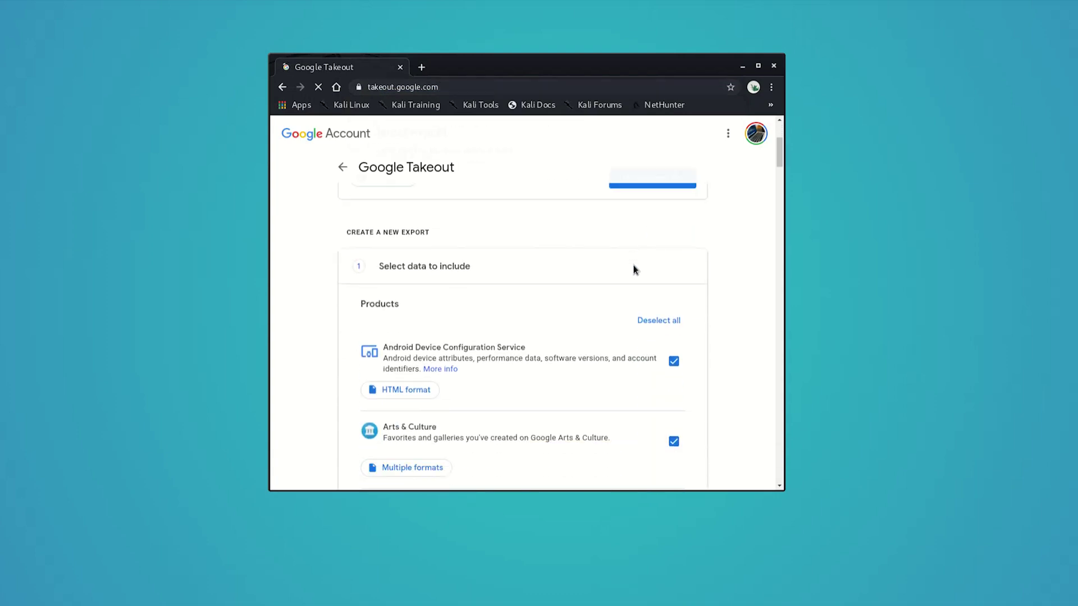
pyautogui.click(663, 322)
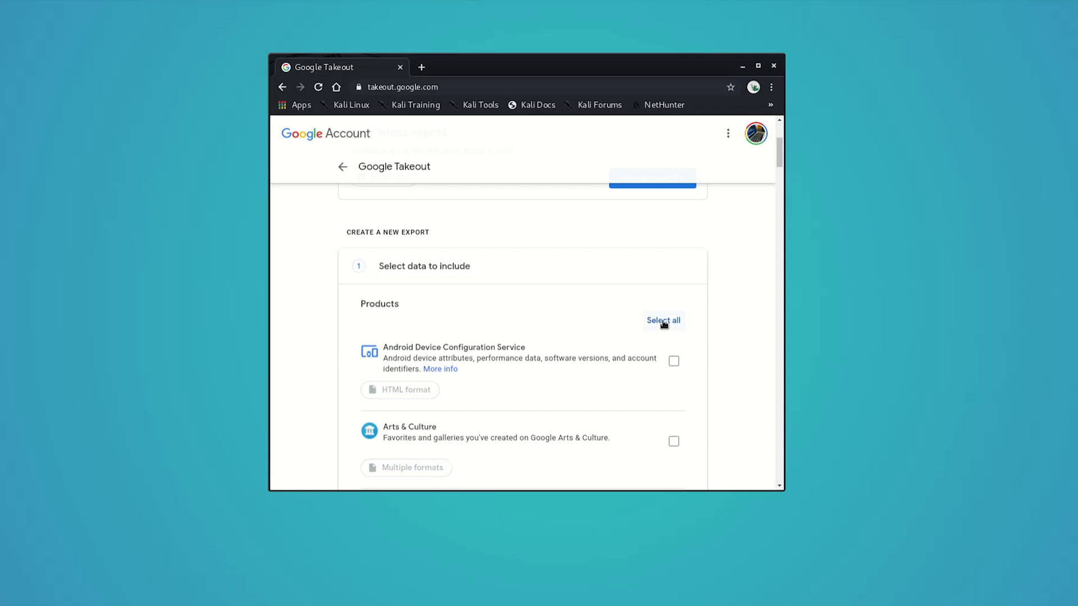
pyautogui.scroll(-5, 666, 321)
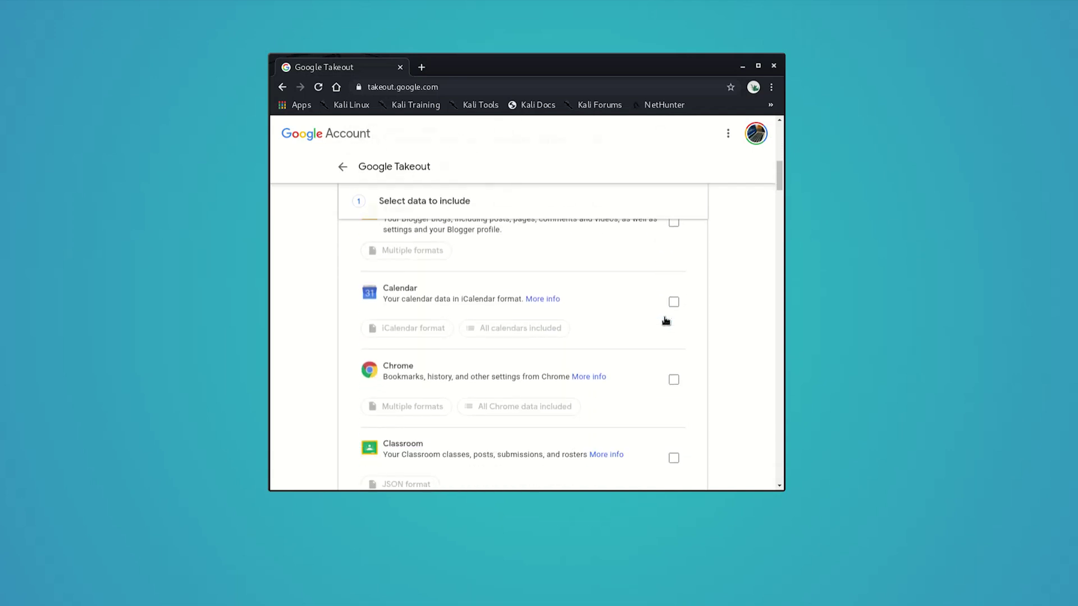
pyautogui.scroll(-2, 649, 301)
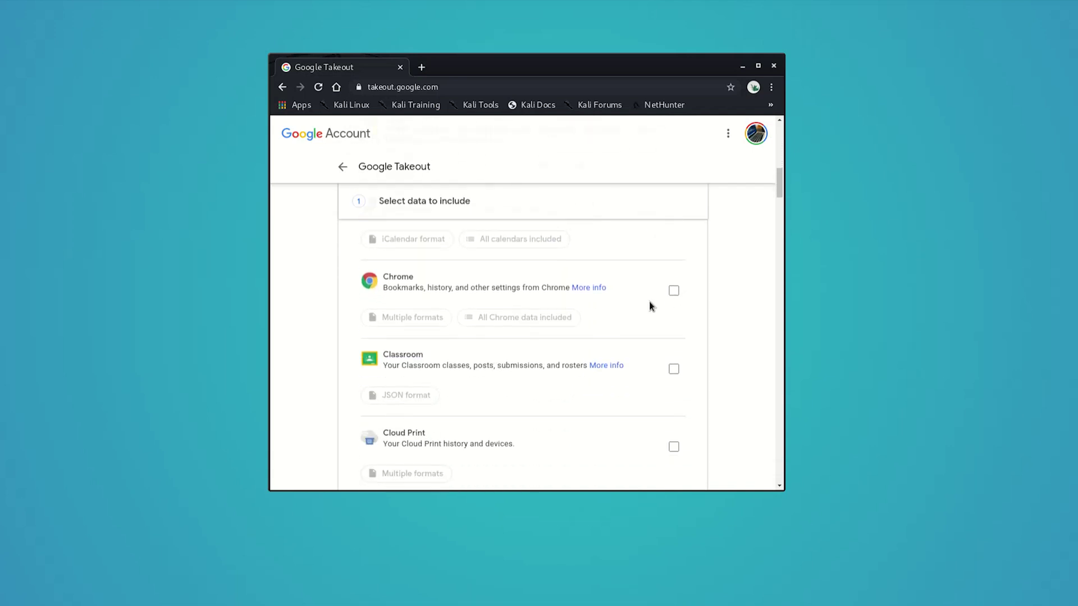
pyautogui.scroll(-3, 654, 311)
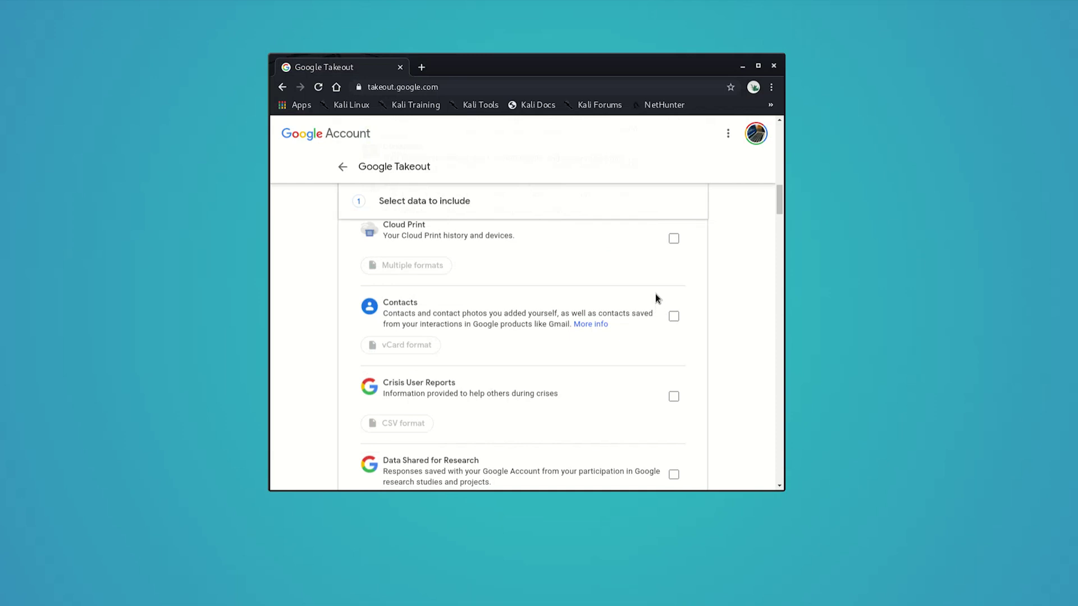
pyautogui.scroll(-7, 655, 297)
pyautogui.scroll(-15, 638, 302)
pyautogui.scroll(-20, 615, 306)
pyautogui.scroll(-10, 609, 307)
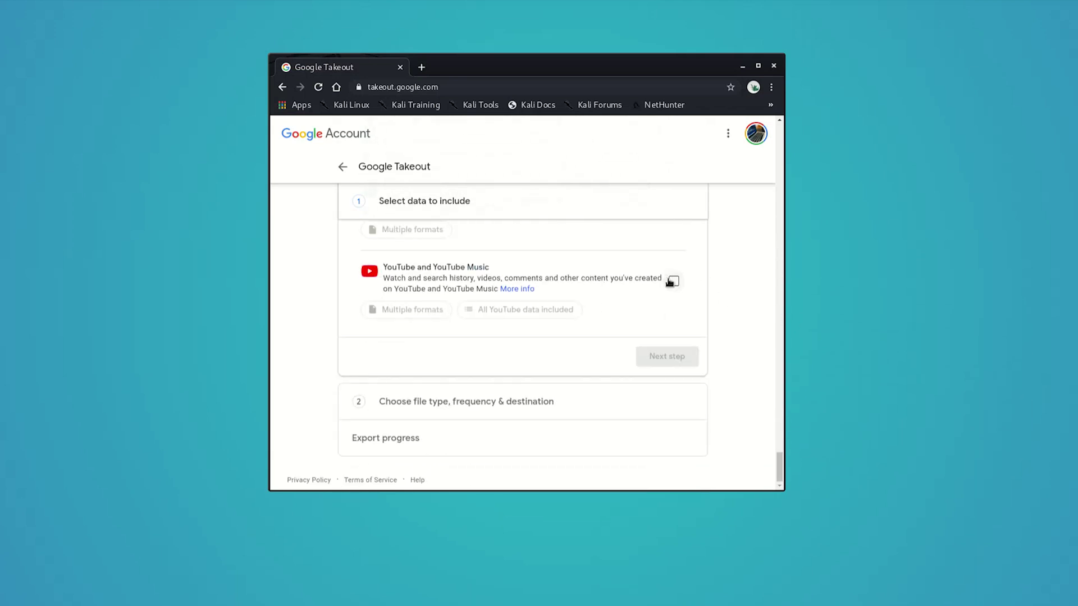
pyautogui.click(670, 282)
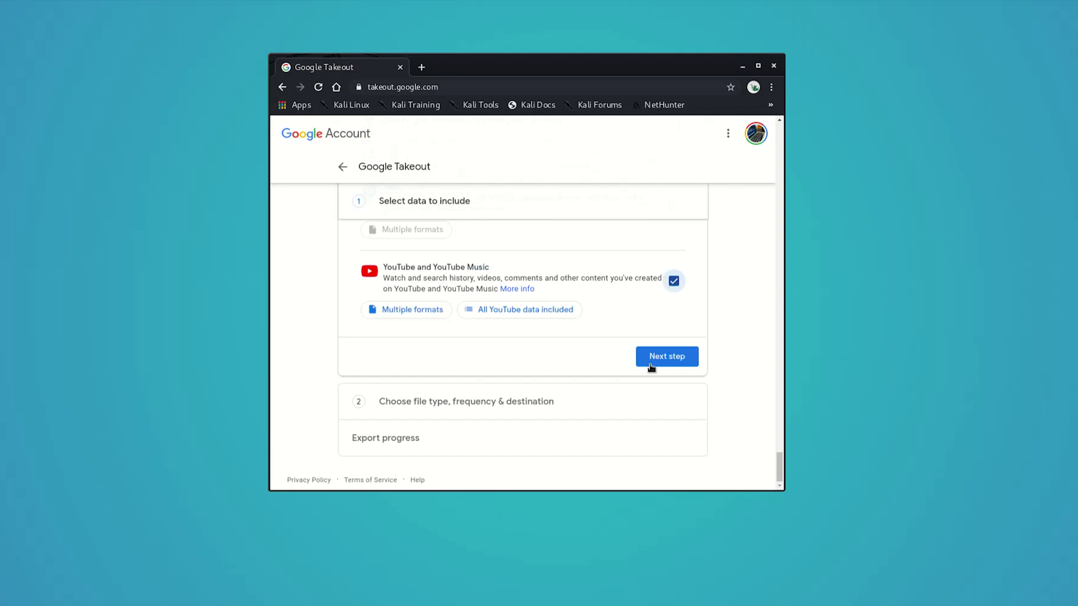
# - Continue to the export settings, check the file type and size options, and create the export as .zip with 2 GB files
pyautogui.scroll(10, 660, 362)
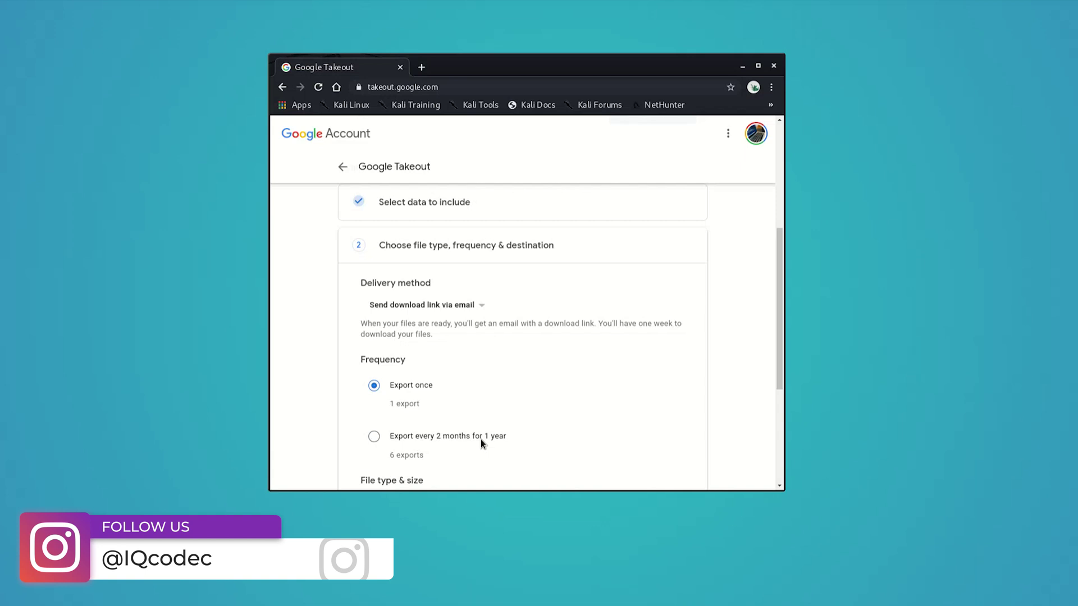
pyautogui.scroll(-3, 553, 398)
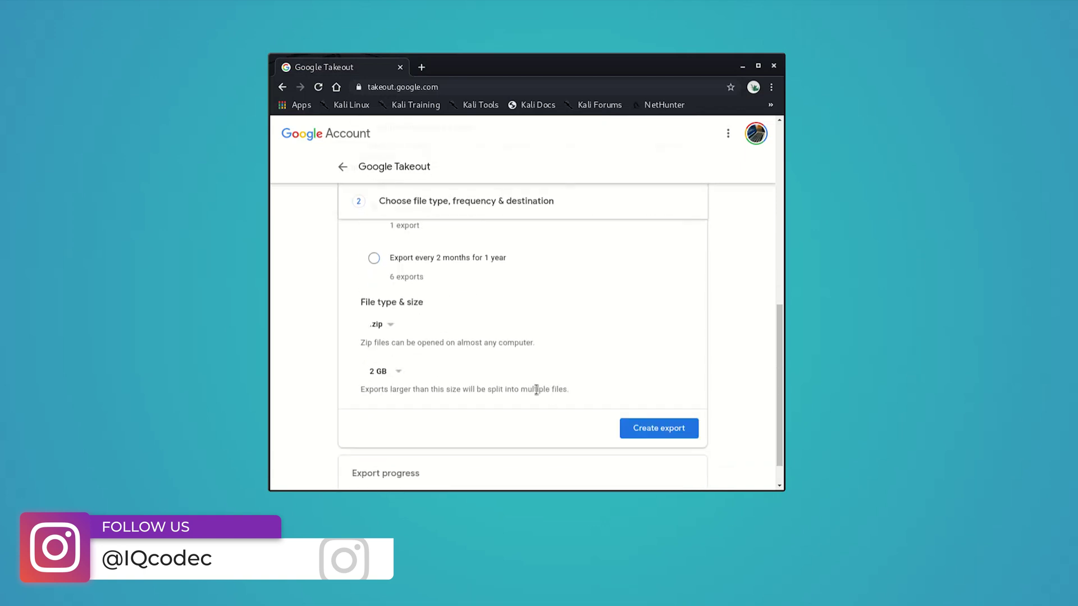
pyautogui.click(391, 328)
pyautogui.click(391, 328)
pyautogui.click(378, 324)
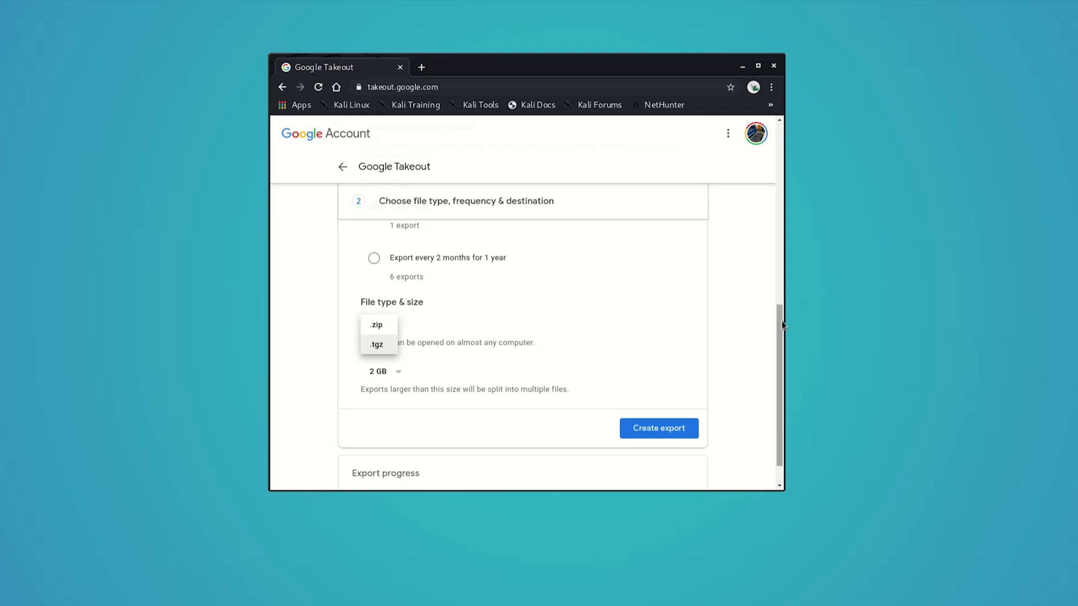
pyautogui.click(675, 322)
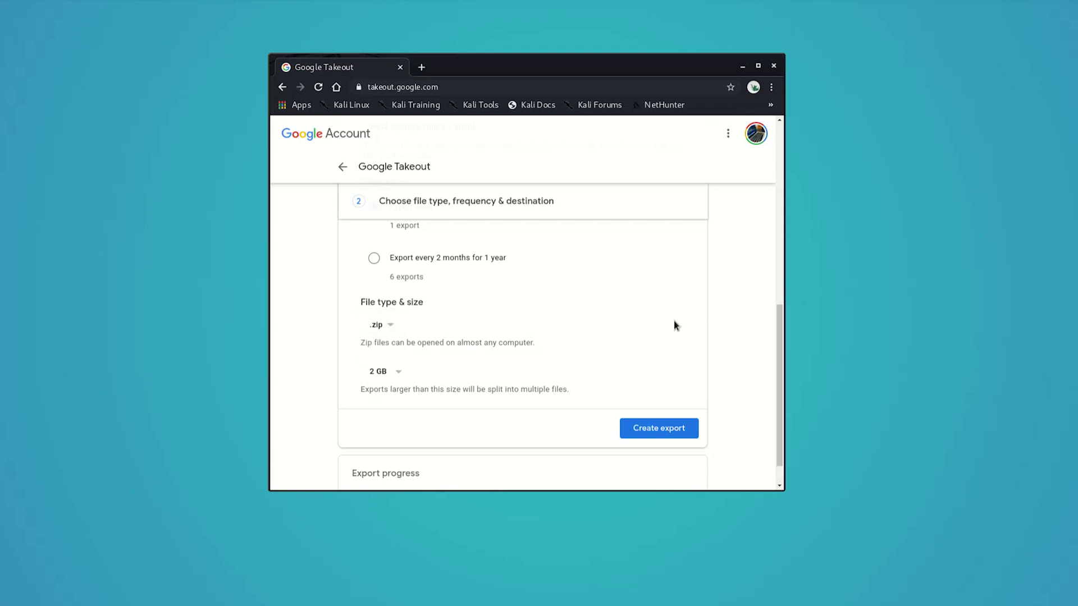
pyautogui.click(393, 373)
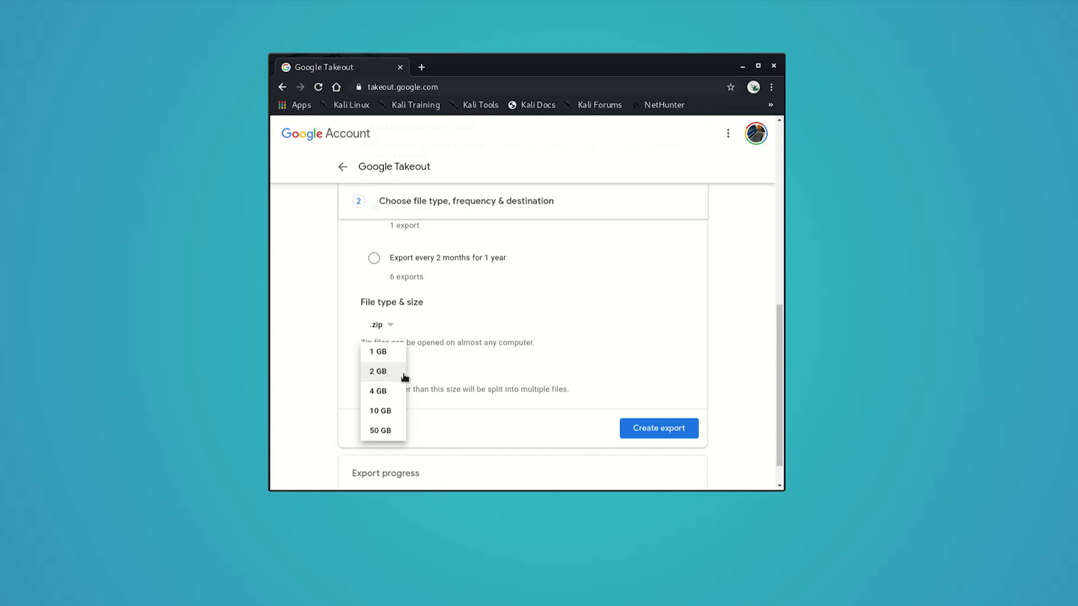
pyautogui.click(675, 249)
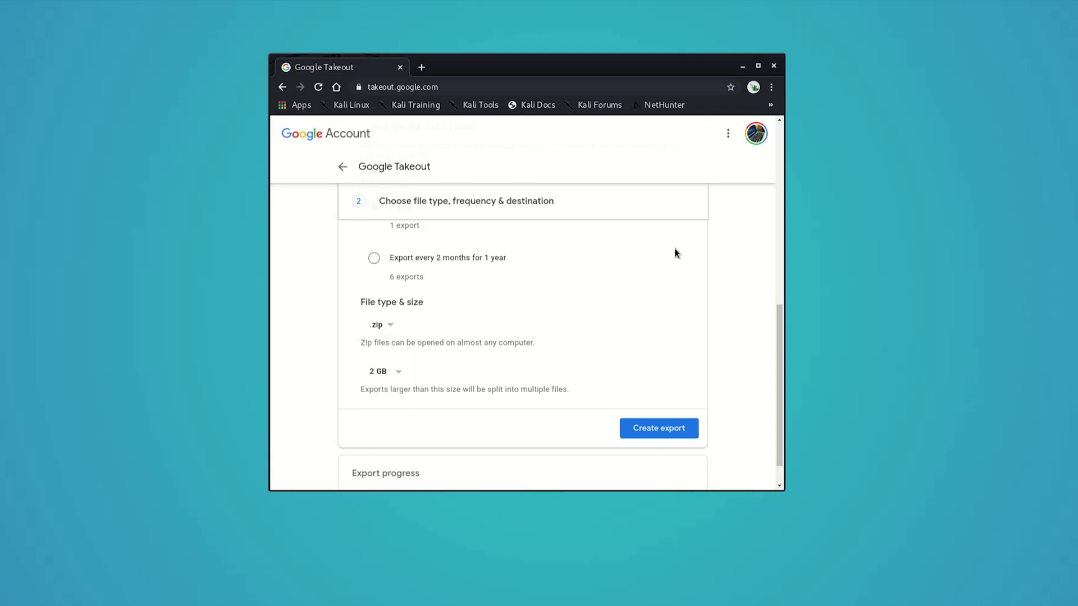
pyautogui.click(660, 431)
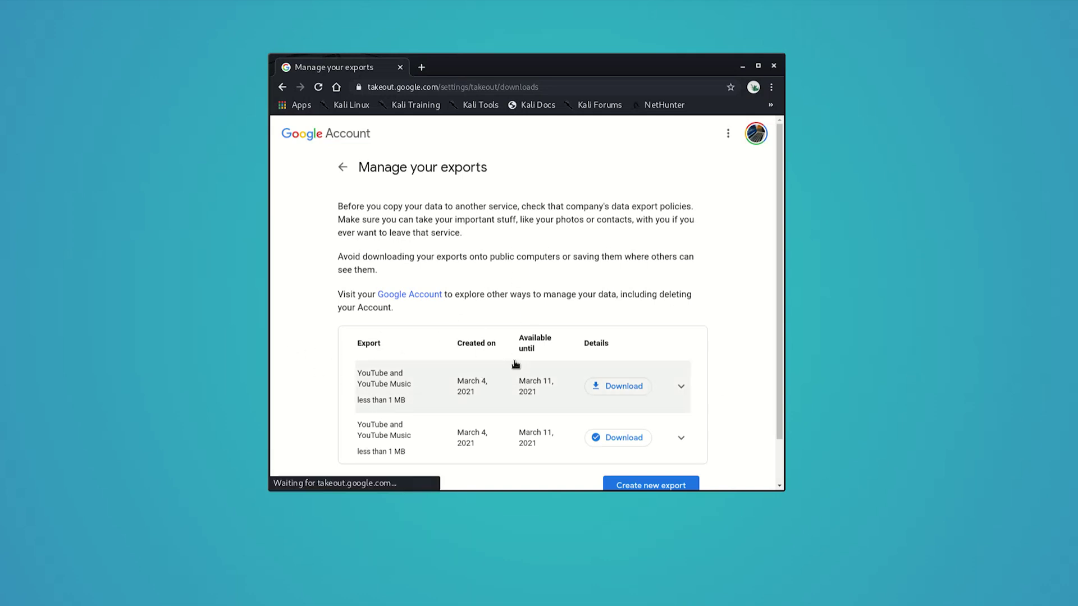
# - Download the newest YouTube and YouTube Music export, verifying identity through the phone notification, and open the downloaded zip archive
pyautogui.click(621, 388)
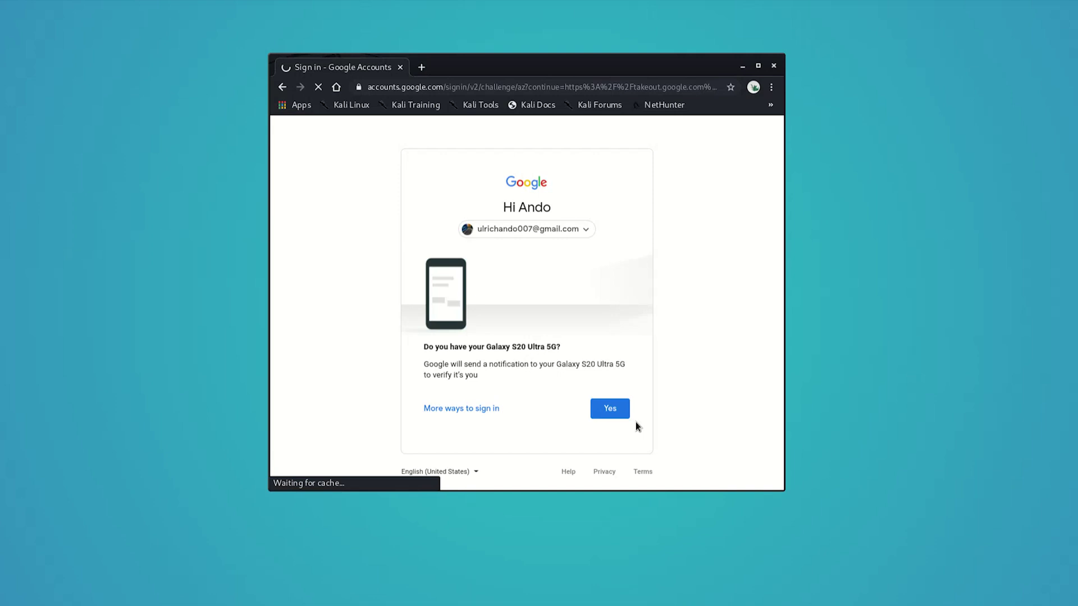
pyautogui.click(614, 410)
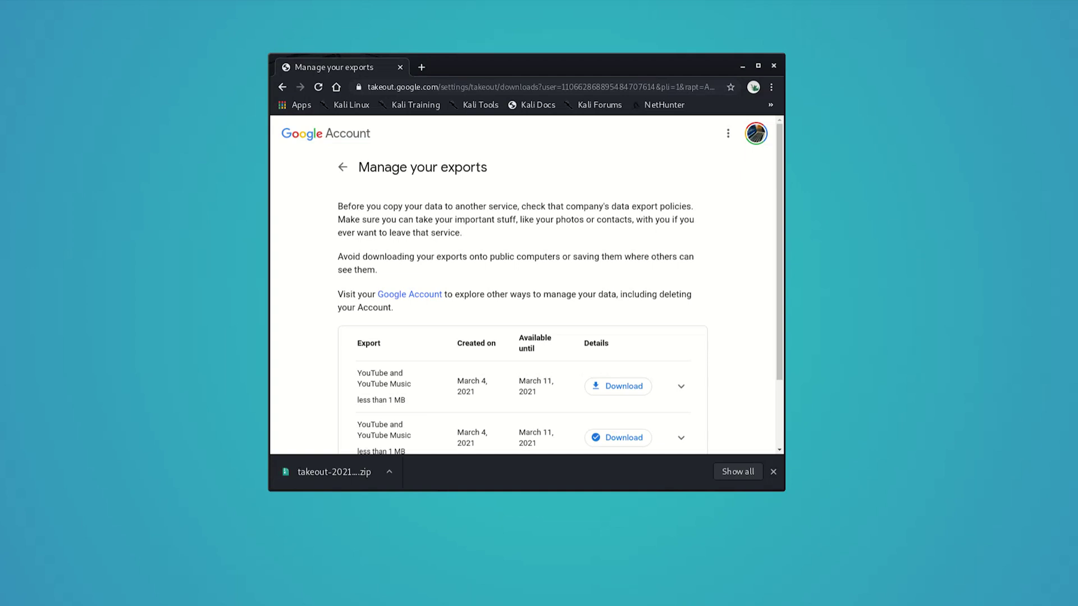
pyautogui.click(389, 474)
pyautogui.click(405, 486)
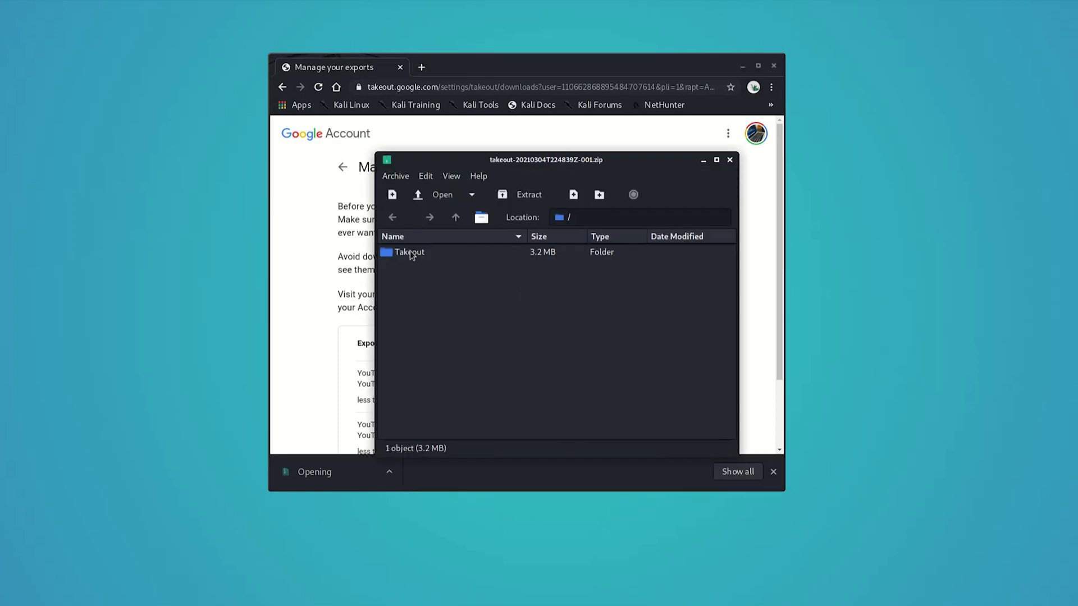
# - Browse the archive through Takeout to YouTube and YouTube Music, look inside the my-live-chat-messages folder and return
pyautogui.doubleClick(411, 254)
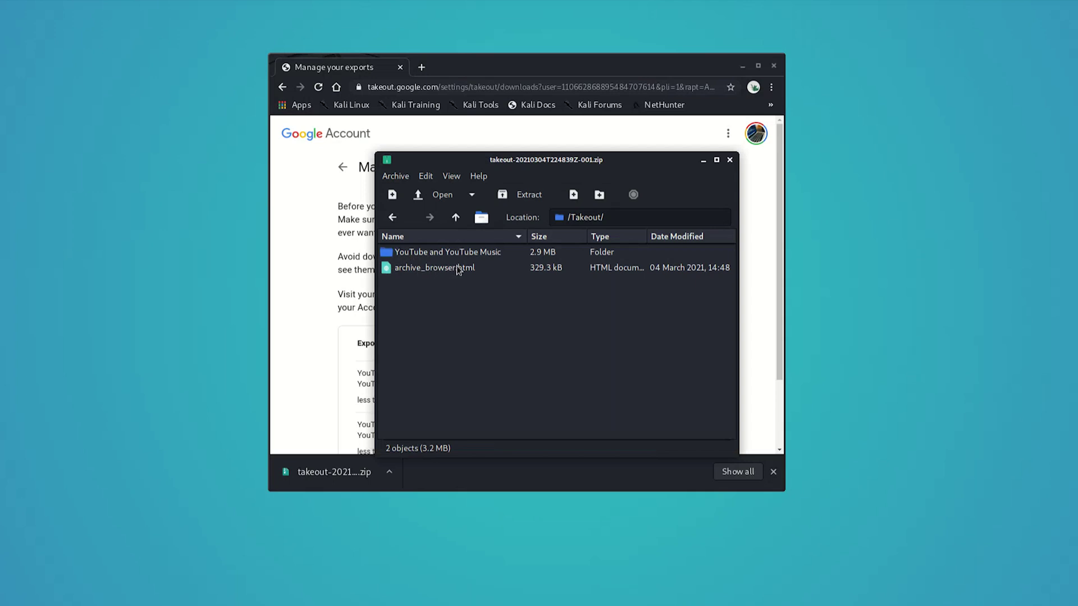
pyautogui.doubleClick(411, 252)
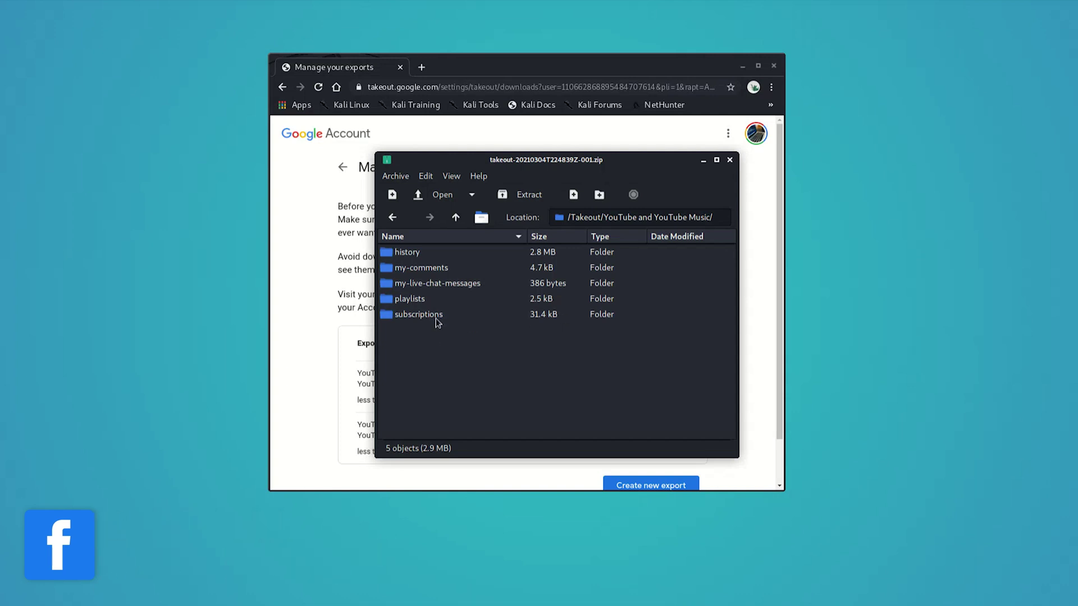
pyautogui.doubleClick(429, 286)
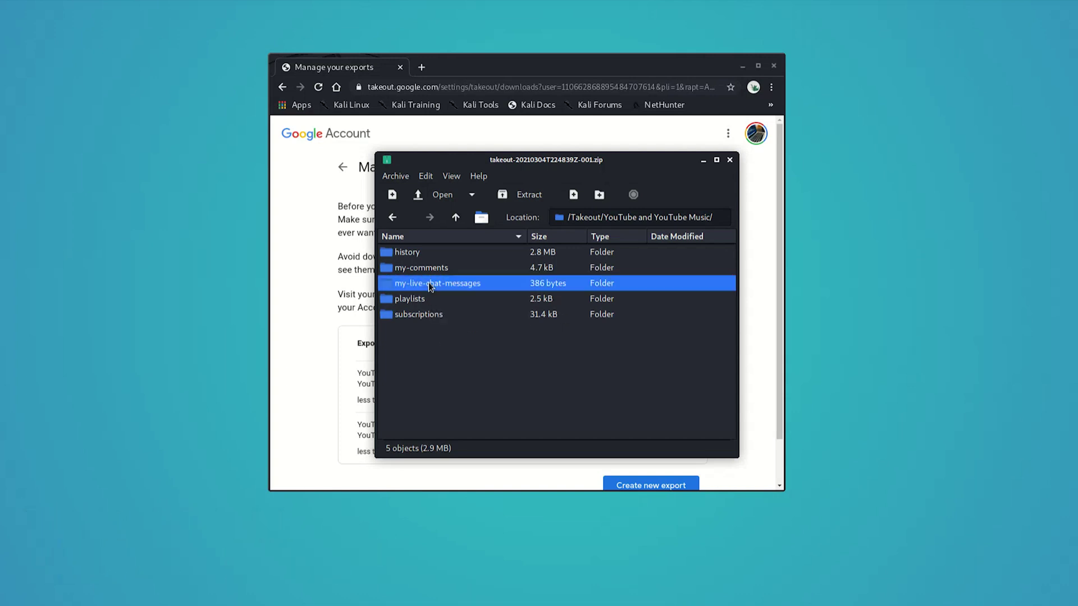
pyautogui.click(392, 218)
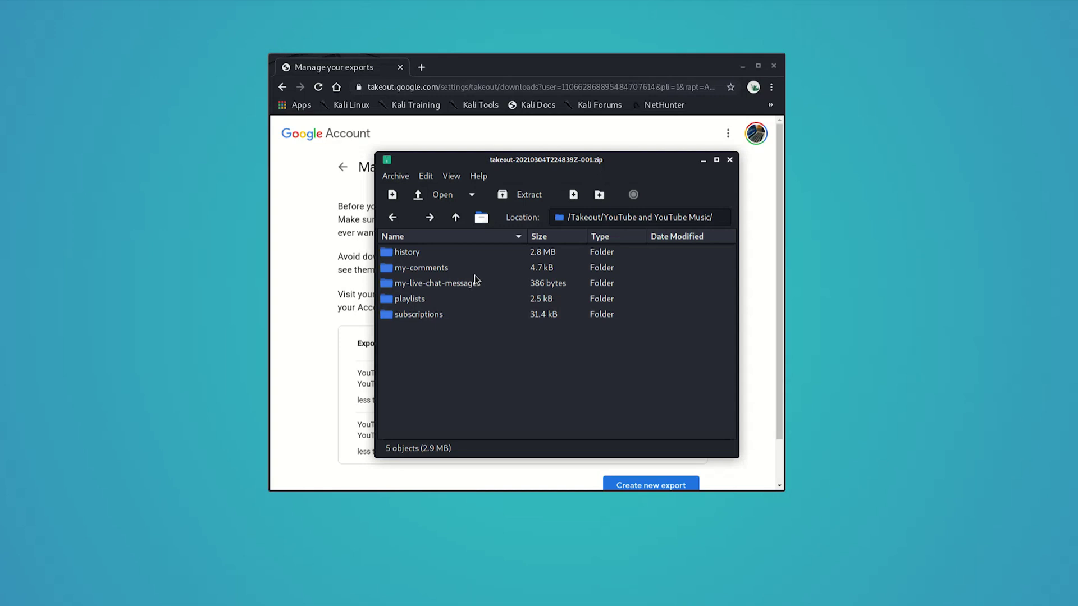
# - Close the archive viewer and the browser window
pyautogui.click(729, 161)
pyautogui.scroll(-2, 659, 190)
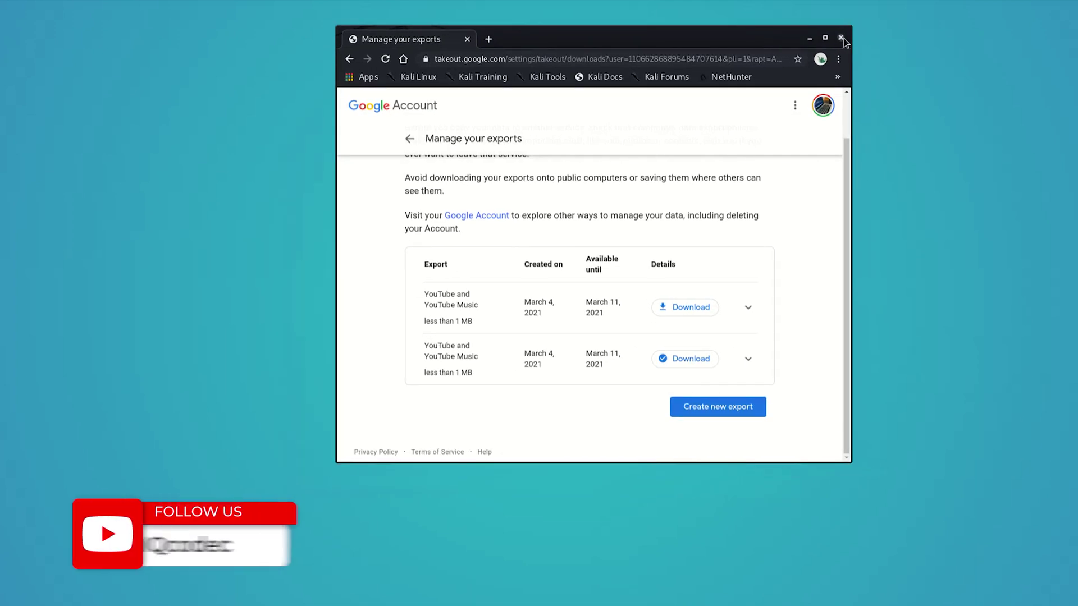
pyautogui.click(841, 38)
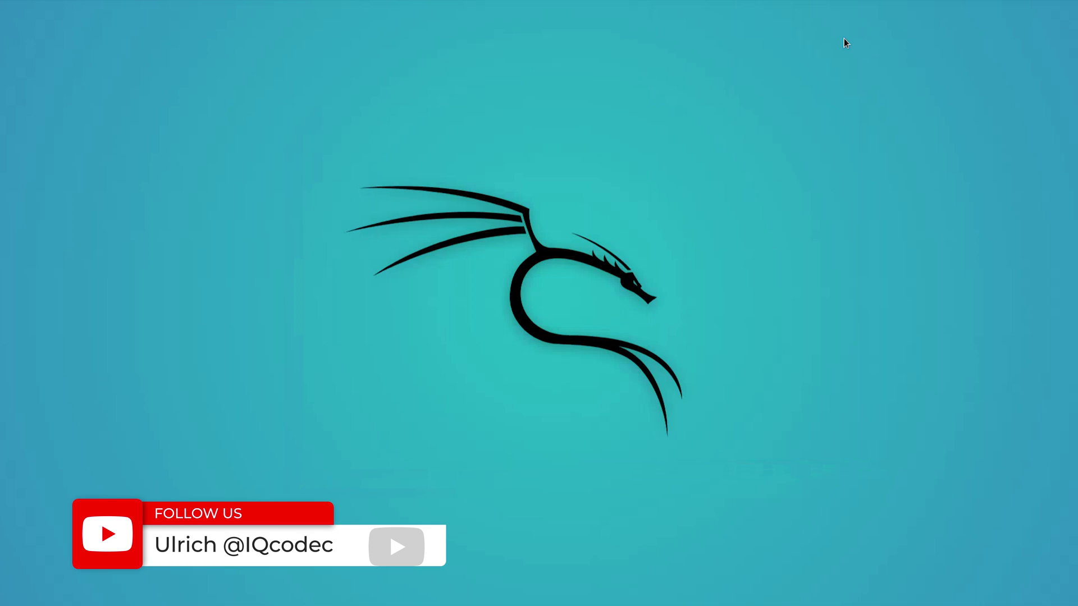